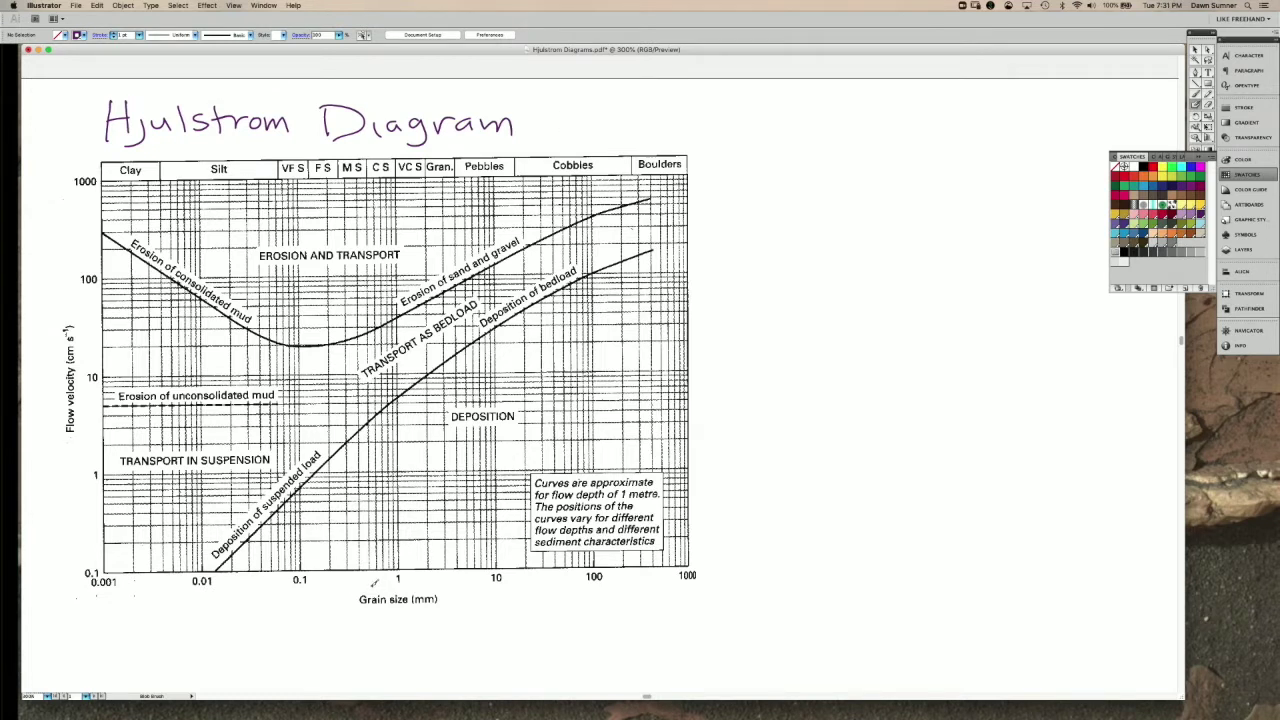
- Circle the grain-size and flow-velocity axis labels in purple and handwrite tick numbers 2, 3, 4
{"action": "mouse_move", "coordinate": [376, 583]}
{"action": "left_mouse_down"}
{"action": "mouse_move", "coordinate": [352, 588]}
{"action": "mouse_move", "coordinate": [346, 606]}
{"action": "mouse_move", "coordinate": [420, 615]}
{"action": "mouse_move", "coordinate": [455, 600]}
{"action": "mouse_move", "coordinate": [372, 579]}
{"action": "left_mouse_up"}
{"action": "mouse_move", "coordinate": [56, 316]}
{"action": "left_mouse_down"}
{"action": "mouse_move", "coordinate": [57, 418]}
{"action": "mouse_move", "coordinate": [70, 441]}
{"action": "mouse_move", "coordinate": [86, 342]}
{"action": "mouse_move", "coordinate": [72, 311]}
{"action": "mouse_move", "coordinate": [37, 305]}
{"action": "mouse_move", "coordinate": [48, 309]}
{"action": "left_mouse_up"}
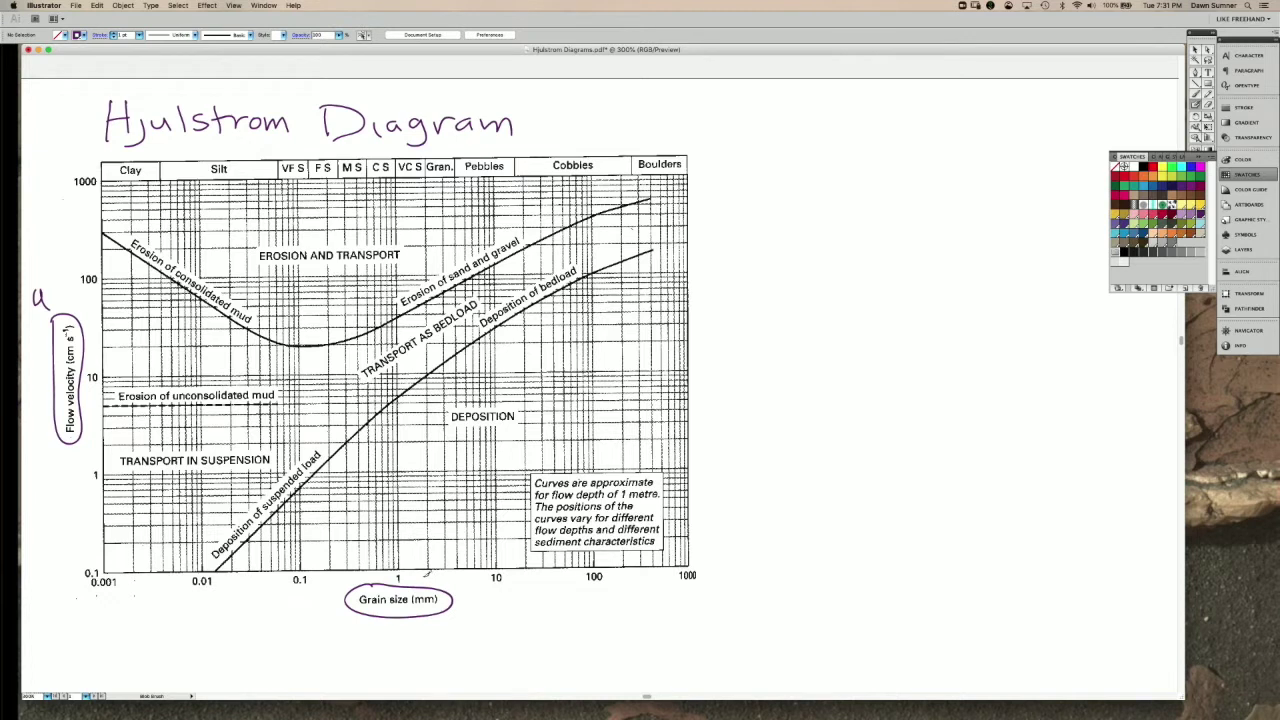
{"action": "left_click_drag", "start_coordinate": [428, 574], "coordinate": [462, 583]}
{"action": "left_click_drag", "start_coordinate": [88, 438], "coordinate": [100, 450]}
{"action": "mouse_move", "coordinate": [88, 421]}
{"action": "left_mouse_down"}
{"action": "mouse_move", "coordinate": [88, 433]}
{"action": "mouse_move", "coordinate": [95, 420]}
{"action": "left_mouse_up"}
- Underline DEPOSITION and TRANSPORT in red and mark the 1 mm bedload point with a line
{"action": "left_click_drag", "start_coordinate": [452, 423], "coordinate": [517, 416]}
{"action": "left_click_drag", "start_coordinate": [370, 378], "coordinate": [426, 340]}
{"action": "mouse_move", "coordinate": [397, 392]}
{"action": "left_mouse_down"}
{"action": "mouse_move", "coordinate": [397, 404]}
{"action": "mouse_move", "coordinate": [398, 391]}
{"action": "mouse_move", "coordinate": [711, 395]}
{"action": "left_mouse_up"}
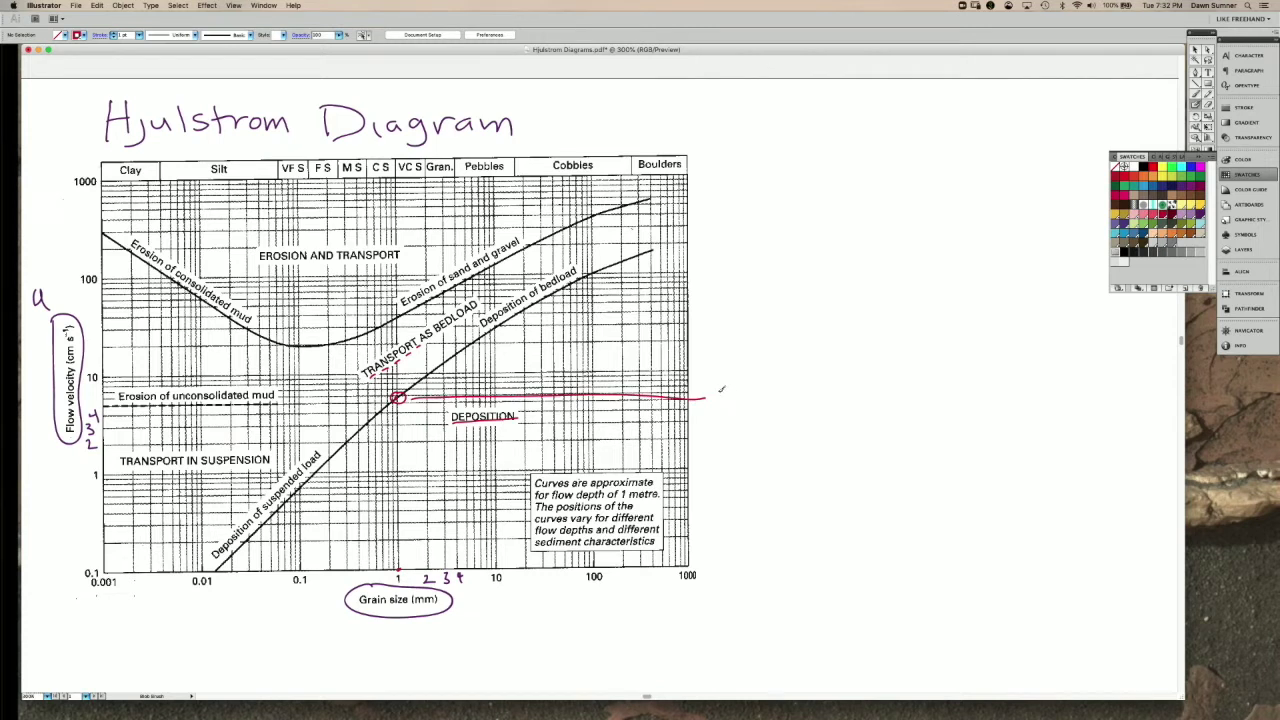
- Handwrite the red note 'at 6 cm/s, 1mm grain' at the end of the line
{"action": "mouse_move", "coordinate": [730, 389]}
{"action": "left_mouse_down"}
{"action": "mouse_move", "coordinate": [721, 398]}
{"action": "mouse_move", "coordinate": [738, 402]}
{"action": "left_mouse_up"}
{"action": "left_click_drag", "start_coordinate": [731, 393], "coordinate": [774, 395]}
{"action": "left_click_drag", "start_coordinate": [797, 387], "coordinate": [796, 397]}
{"action": "left_click_drag", "start_coordinate": [800, 389], "coordinate": [818, 400]}
{"action": "mouse_move", "coordinate": [826, 380]}
{"action": "left_mouse_down"}
{"action": "mouse_move", "coordinate": [820, 406]}
{"action": "mouse_move", "coordinate": [830, 395]}
{"action": "mouse_move", "coordinate": [847, 406]}
{"action": "left_mouse_up"}
{"action": "left_click_drag", "start_coordinate": [725, 419], "coordinate": [724, 432]}
{"action": "mouse_move", "coordinate": [737, 432]}
{"action": "left_mouse_down"}
{"action": "mouse_move", "coordinate": [772, 424]}
{"action": "mouse_move", "coordinate": [806, 440]}
{"action": "mouse_move", "coordinate": [822, 422]}
{"action": "mouse_move", "coordinate": [857, 428]}
{"action": "left_mouse_up"}
{"action": "mouse_move", "coordinate": [726, 452]}
{"action": "left_mouse_down"}
{"action": "mouse_move", "coordinate": [770, 446]}
{"action": "mouse_move", "coordinate": [780, 464]}
{"action": "mouse_move", "coordinate": [887, 439]}
{"action": "left_mouse_up"}
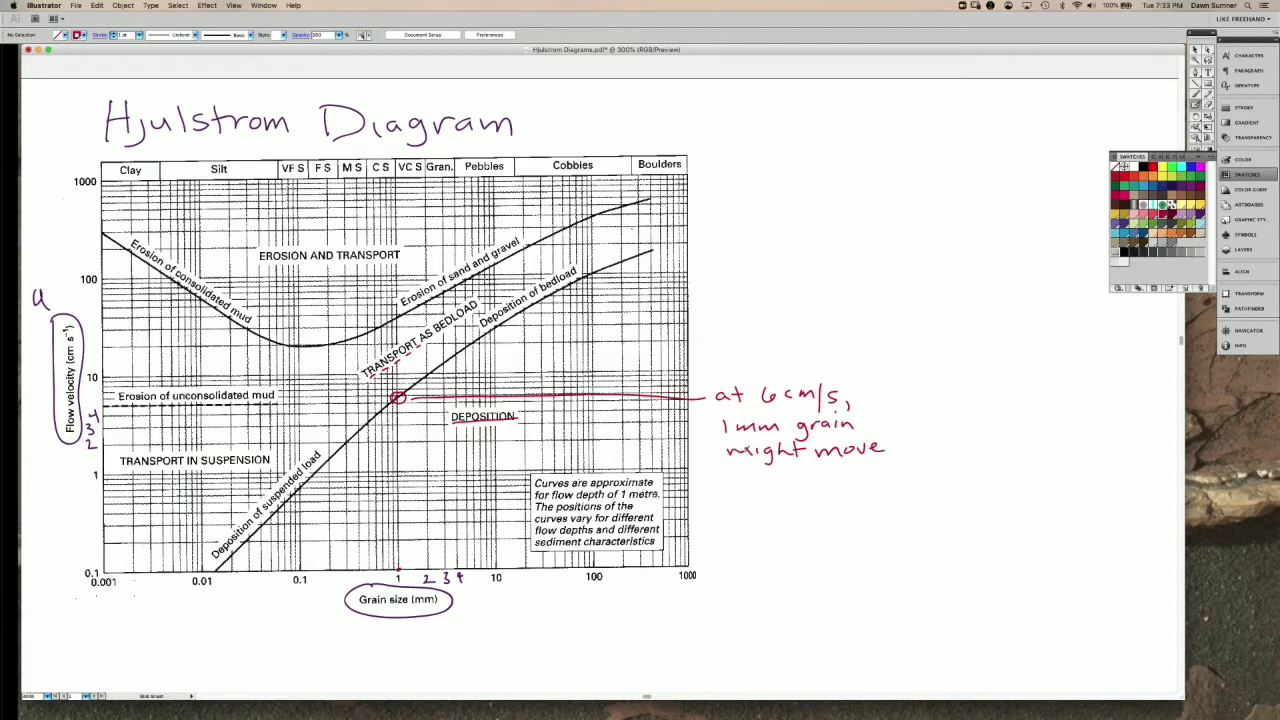
- Dot the i in 'might' and start a red downward arrow to the 1 mm circle
{"action": "left_click", "coordinate": [746, 444]}
{"action": "left_click_drag", "start_coordinate": [398, 369], "coordinate": [404, 380]}
- Add an upward red arrowhead above the circle and label 20 and 40 on the velocity axis
{"action": "left_click_drag", "start_coordinate": [392, 327], "coordinate": [397, 319]}
{"action": "left_click_drag", "start_coordinate": [397, 319], "coordinate": [402, 327]}
{"action": "left_click_drag", "start_coordinate": [87, 344], "coordinate": [98, 345]}
{"action": "mouse_move", "coordinate": [88, 310]}
{"action": "left_mouse_down"}
{"action": "mouse_move", "coordinate": [94, 322]}
{"action": "mouse_move", "coordinate": [98, 312]}
{"action": "left_mouse_up"}
- Draw a red dashed line right from the 1 mm erosion point and write 'at 40 cm/s,' after it
{"action": "left_click_drag", "start_coordinate": [410, 314], "coordinate": [419, 313]}
{"action": "left_click_drag", "start_coordinate": [427, 312], "coordinate": [704, 307]}
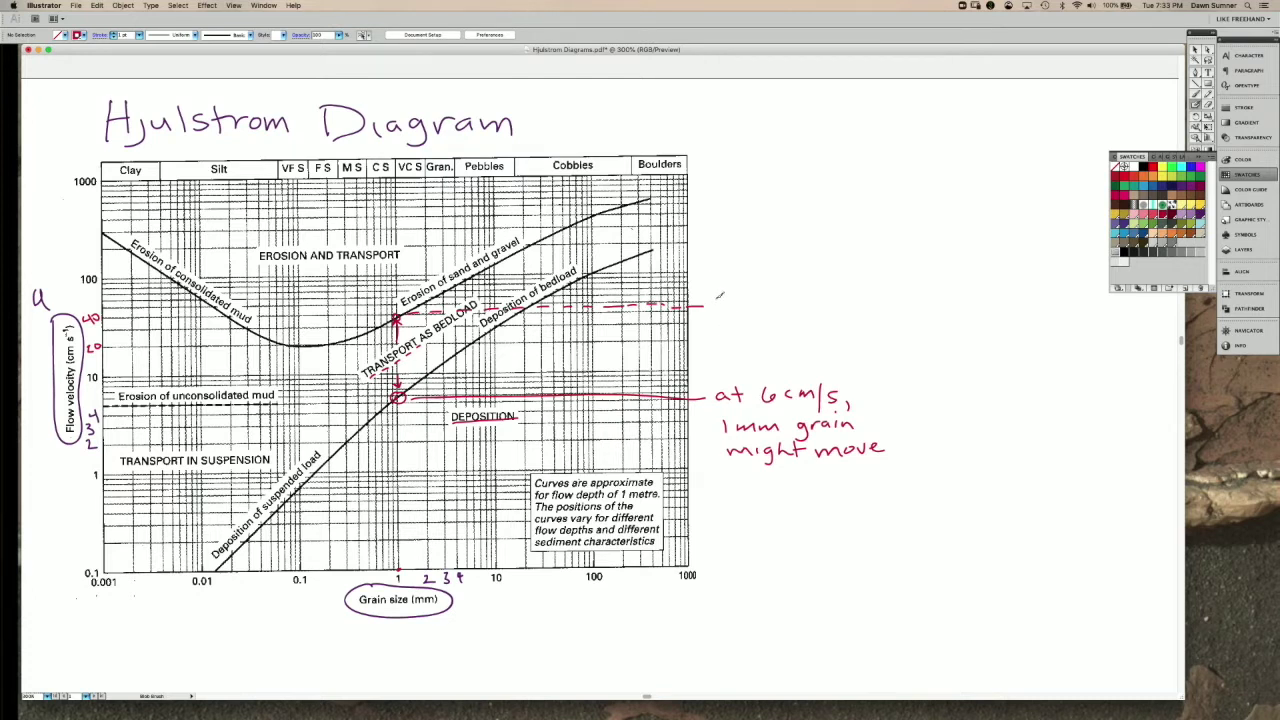
{"action": "mouse_move", "coordinate": [717, 300]}
{"action": "left_mouse_down"}
{"action": "mouse_move", "coordinate": [732, 312]}
{"action": "mouse_move", "coordinate": [740, 302]}
{"action": "left_mouse_up"}
{"action": "mouse_move", "coordinate": [756, 291]}
{"action": "left_mouse_down"}
{"action": "mouse_move", "coordinate": [752, 302]}
{"action": "mouse_move", "coordinate": [774, 300]}
{"action": "left_mouse_up"}
{"action": "mouse_move", "coordinate": [772, 288]}
{"action": "left_mouse_down"}
{"action": "mouse_move", "coordinate": [847, 292]}
{"action": "mouse_move", "coordinate": [866, 316]}
{"action": "left_mouse_up"}
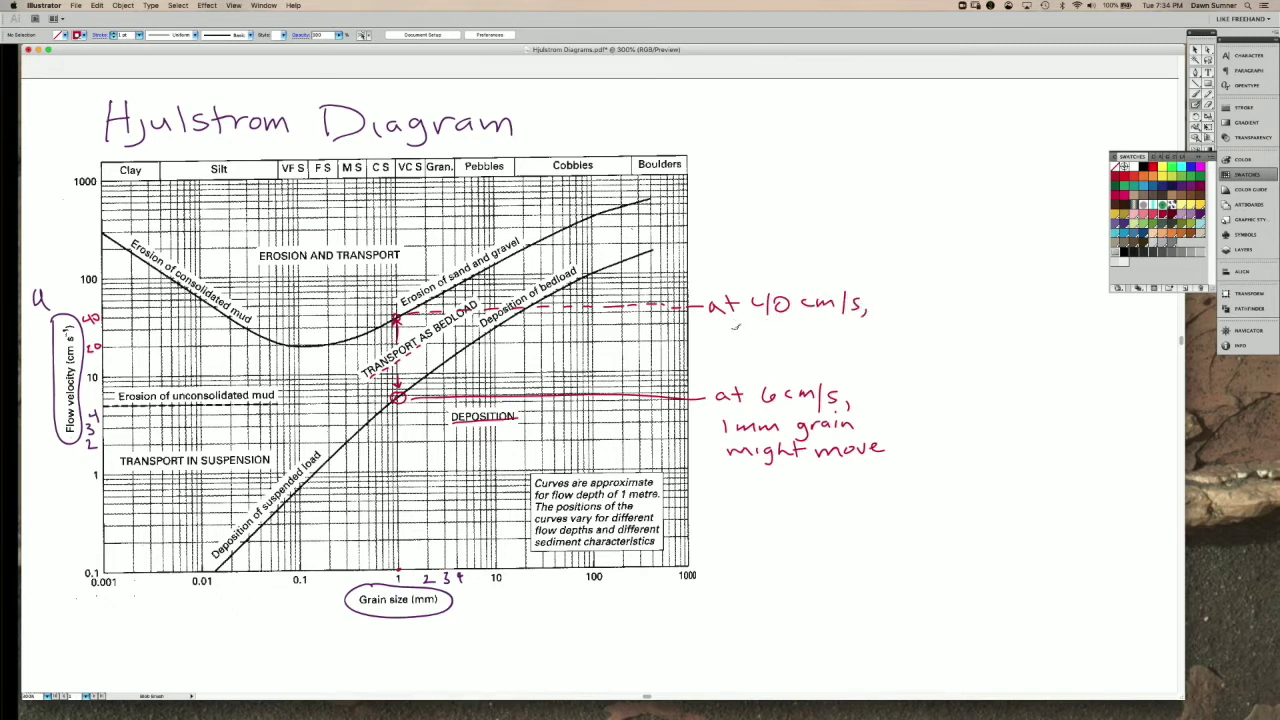
- Add the lines '1mm grains' and 'usu. erode' beneath 'at 40 cm/s,' in red
{"action": "mouse_move", "coordinate": [722, 322]}
{"action": "left_mouse_down"}
{"action": "mouse_move", "coordinate": [723, 334]}
{"action": "mouse_move", "coordinate": [883, 322]}
{"action": "mouse_move", "coordinate": [875, 336]}
{"action": "left_mouse_up"}
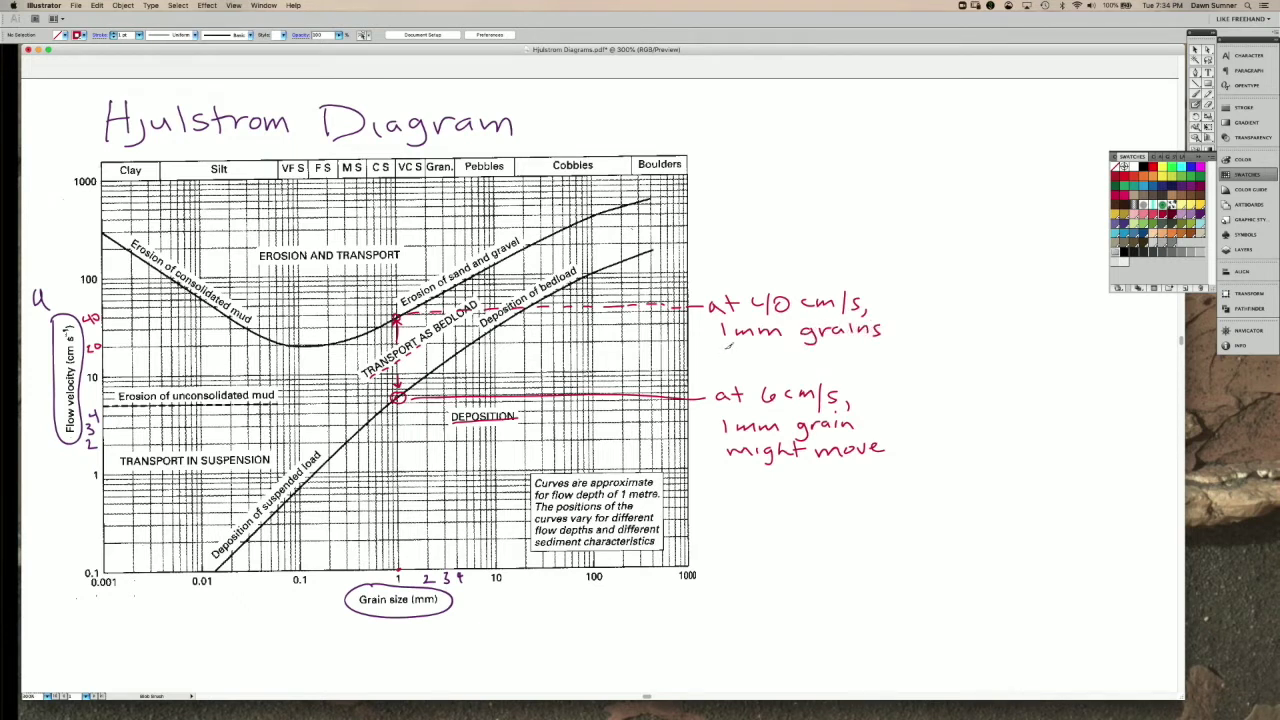
{"action": "mouse_move", "coordinate": [724, 344]}
{"action": "left_mouse_down"}
{"action": "mouse_move", "coordinate": [832, 350]}
{"action": "mouse_move", "coordinate": [852, 334]}
{"action": "mouse_move", "coordinate": [862, 354]}
{"action": "left_mouse_up"}
- In orange ink, circle 10 on the velocity axis and dash a line right to the bedload curve
{"action": "left_click", "coordinate": [1172, 235]}
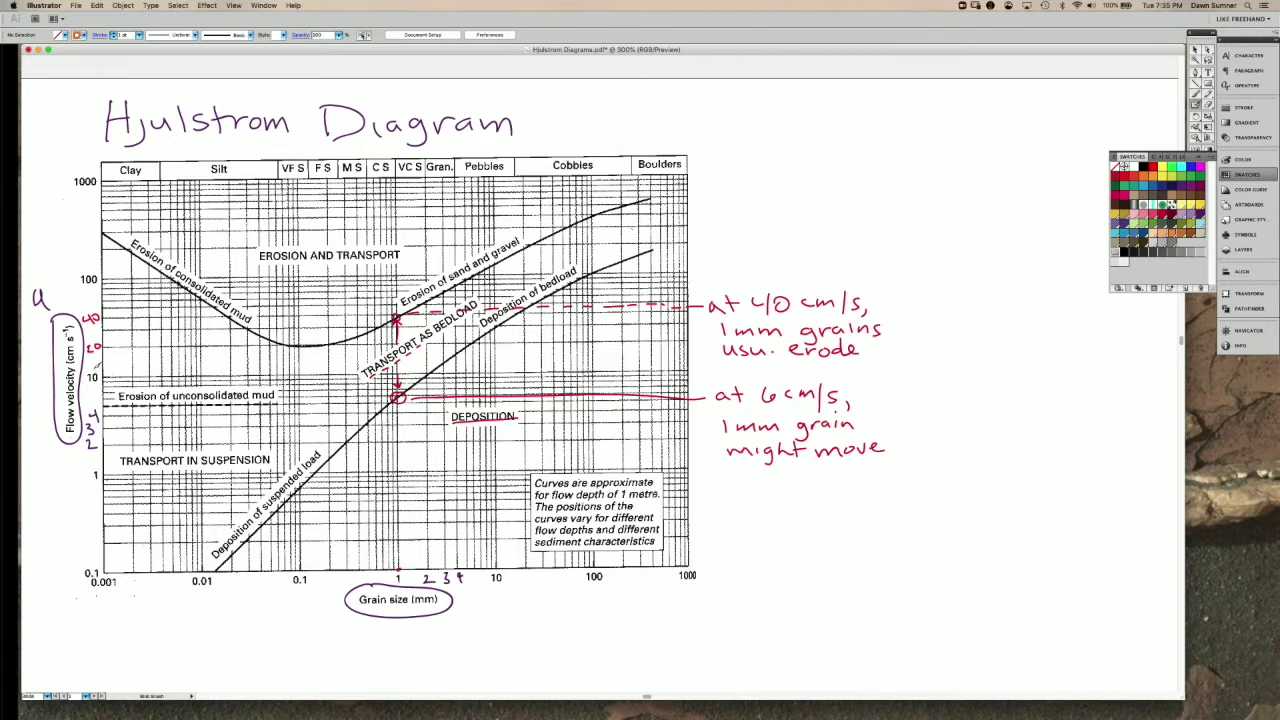
{"action": "mouse_move", "coordinate": [98, 366]}
{"action": "left_mouse_down"}
{"action": "mouse_move", "coordinate": [85, 374]}
{"action": "mouse_move", "coordinate": [97, 385]}
{"action": "mouse_move", "coordinate": [100, 361]}
{"action": "left_mouse_up"}
{"action": "left_click_drag", "start_coordinate": [107, 372], "coordinate": [436, 368]}
{"action": "scroll", "coordinate": [351, 387], "scroll_direction": "up", "scroll_amount": 2}
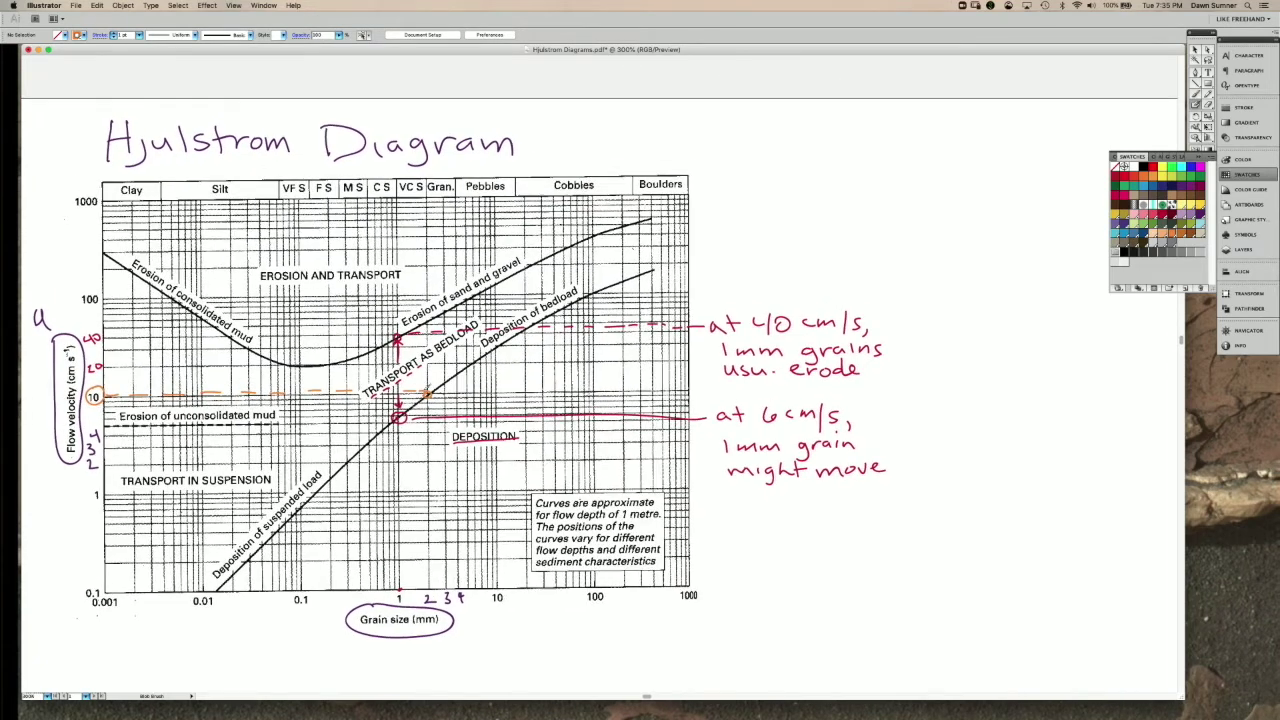
{"action": "scroll", "coordinate": [400, 390], "scroll_direction": "up", "scroll_amount": 3}
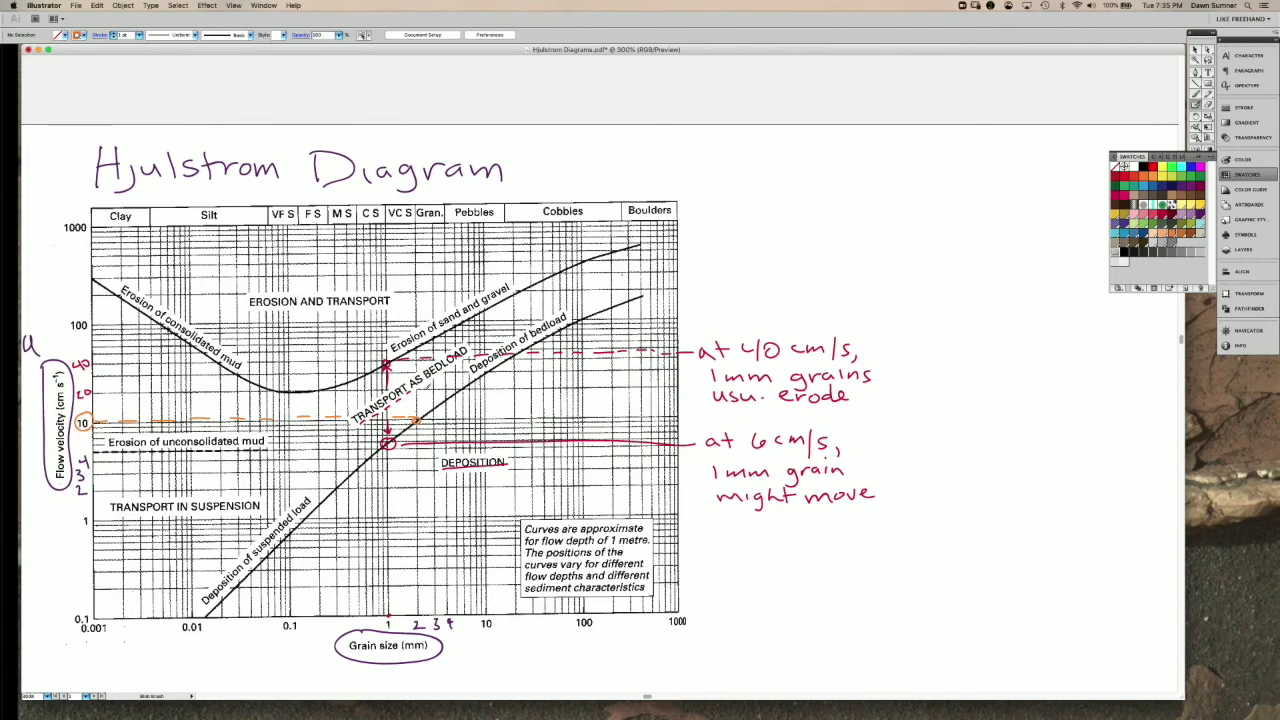
{"action": "scroll", "coordinate": [400, 390], "scroll_direction": "down", "scroll_amount": 4}
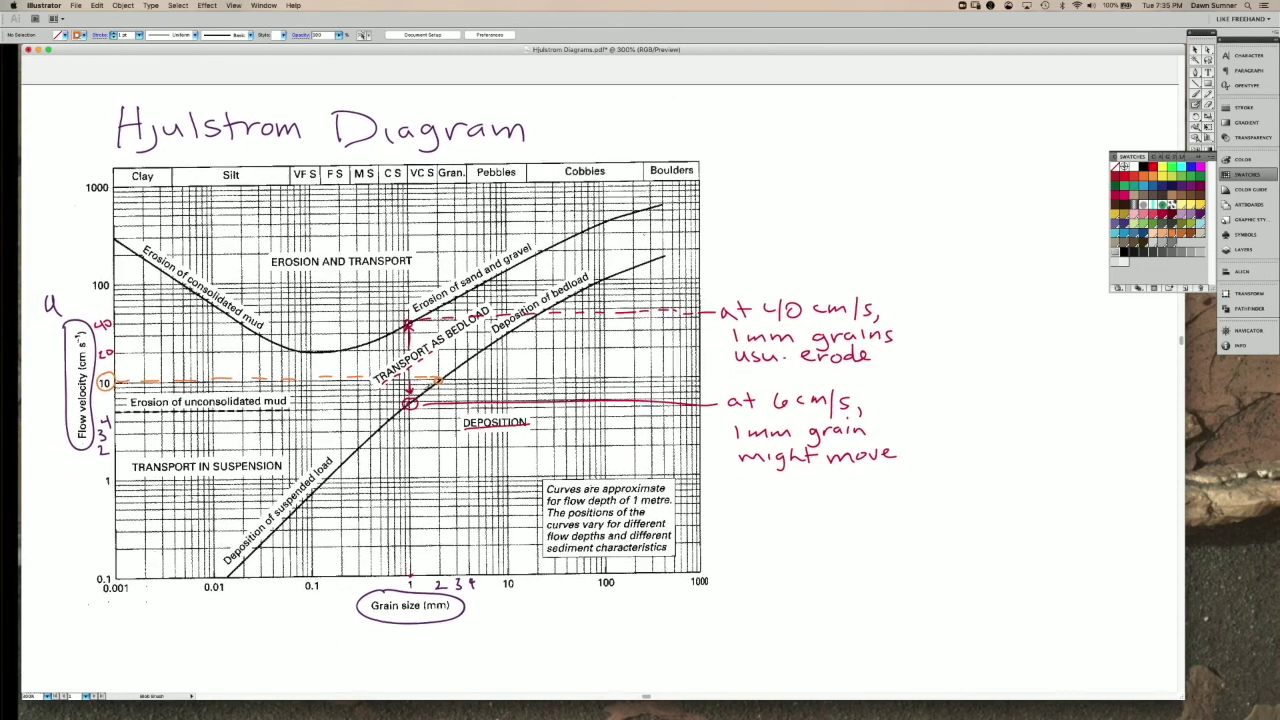